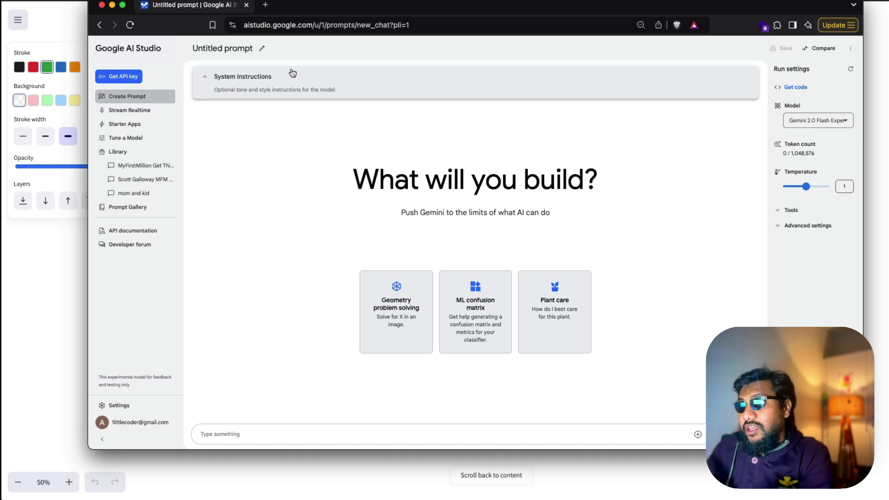
Start a real-time screen-share session with Gemini from the 'Share your screen' card
{"action": "left_click", "coordinate": [143, 115]}
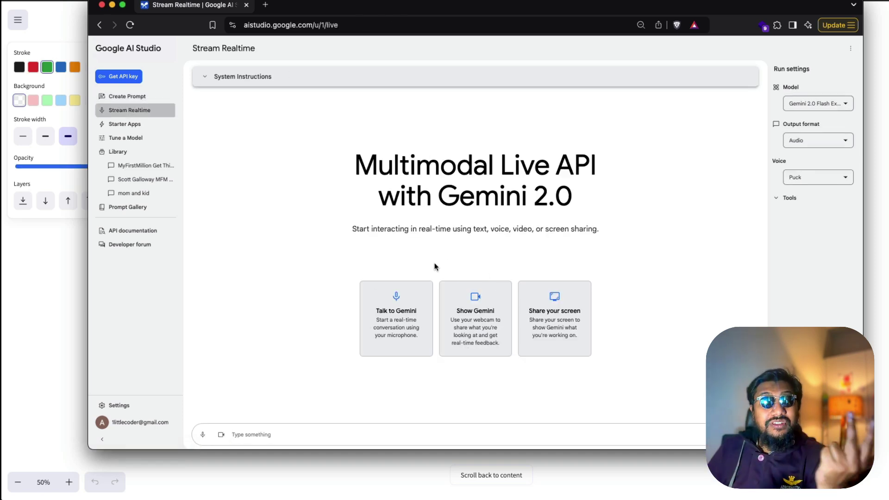
{"action": "left_click", "coordinate": [559, 329]}
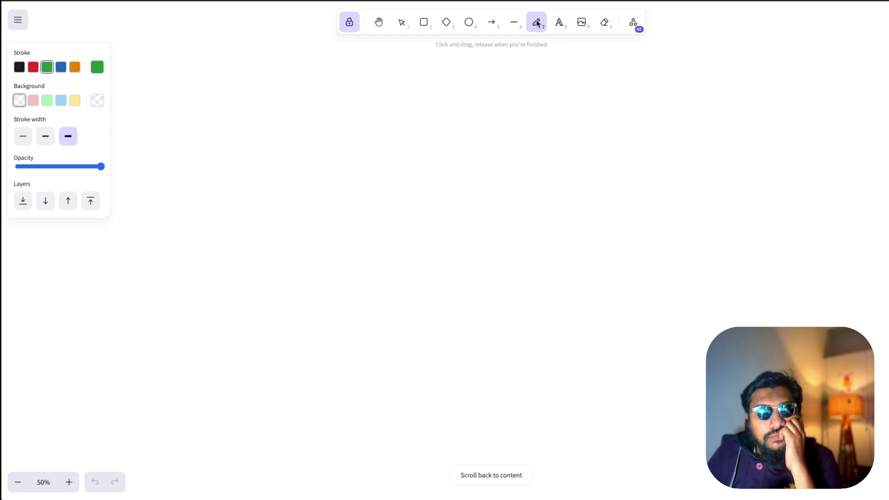
Freehand-write '2 + 3 = ?' in green across the blank Excalidraw canvas
{"action": "mouse_move", "coordinate": [385, 139]}
{"action": "left_mouse_down"}
{"action": "mouse_move", "coordinate": [409, 173]}
{"action": "mouse_move", "coordinate": [473, 184]}
{"action": "left_mouse_up"}
{"action": "mouse_move", "coordinate": [490, 133]}
{"action": "left_mouse_down"}
{"action": "mouse_move", "coordinate": [492, 172]}
{"action": "mouse_move", "coordinate": [516, 146]}
{"action": "left_mouse_up"}
{"action": "left_click_drag", "start_coordinate": [532, 130], "coordinate": [536, 163]}
{"action": "mouse_move", "coordinate": [581, 135]}
{"action": "left_mouse_down"}
{"action": "mouse_move", "coordinate": [606, 134]}
{"action": "mouse_move", "coordinate": [608, 145]}
{"action": "left_mouse_up"}
{"action": "left_click_drag", "start_coordinate": [643, 112], "coordinate": [659, 160]}
{"action": "left_click_drag", "start_coordinate": [667, 172], "coordinate": [664, 182]}
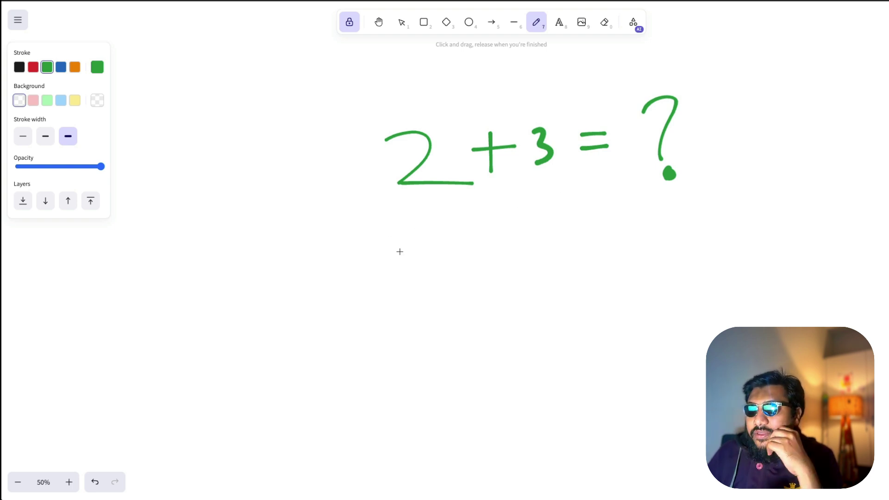
Draw crossed vertical and horizontal axes with a downward-opening parabola, then scroll the canvas
{"action": "left_click_drag", "start_coordinate": [228, 124], "coordinate": [252, 326]}
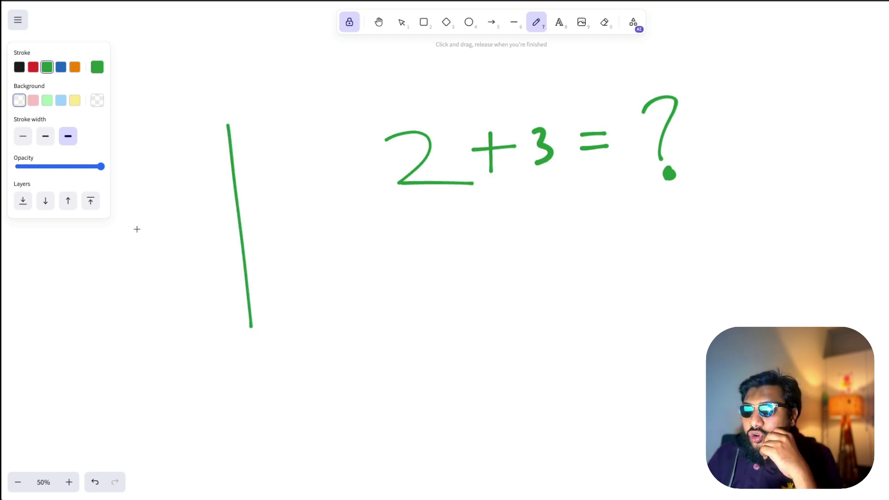
{"action": "left_click_drag", "start_coordinate": [137, 228], "coordinate": [371, 215]}
{"action": "mouse_move", "coordinate": [186, 311]}
{"action": "left_mouse_down"}
{"action": "mouse_move", "coordinate": [265, 161]}
{"action": "mouse_move", "coordinate": [330, 288]}
{"action": "left_mouse_up"}
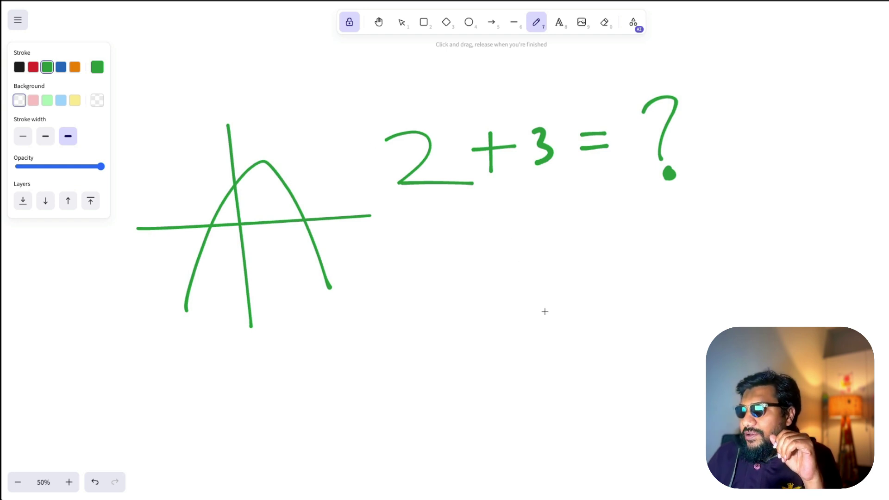
{"action": "scroll", "coordinate": [520, 301], "scroll_direction": "down", "scroll_amount": 2}
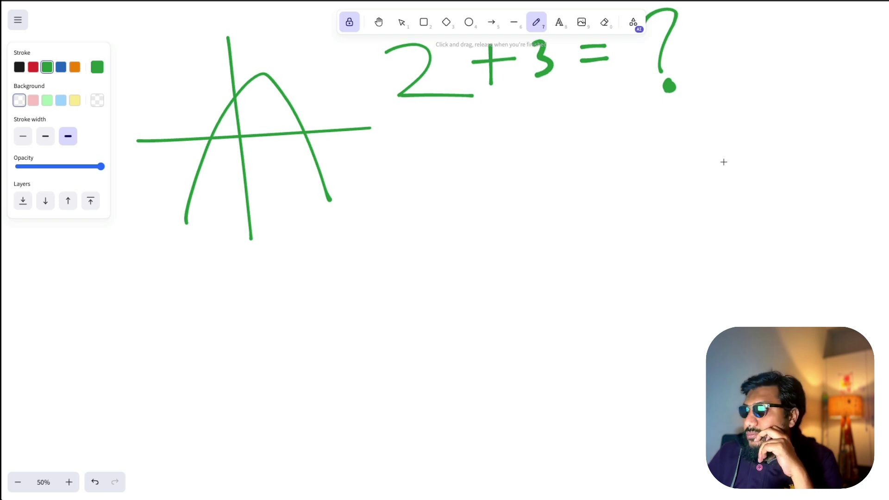
Handwrite an Arabic-looking word on the right, with dots above and below it
{"action": "left_click_drag", "start_coordinate": [701, 167], "coordinate": [699, 230]}
{"action": "mouse_move", "coordinate": [671, 175]}
{"action": "left_mouse_down"}
{"action": "mouse_move", "coordinate": [667, 242]}
{"action": "mouse_move", "coordinate": [594, 220]}
{"action": "left_mouse_up"}
{"action": "left_click_drag", "start_coordinate": [632, 267], "coordinate": [631, 279]}
{"action": "mouse_move", "coordinate": [595, 218]}
{"action": "left_mouse_down"}
{"action": "mouse_move", "coordinate": [558, 263]}
{"action": "mouse_move", "coordinate": [476, 305]}
{"action": "left_mouse_up"}
{"action": "left_click", "coordinate": [487, 357]}
{"action": "left_click", "coordinate": [531, 354]}
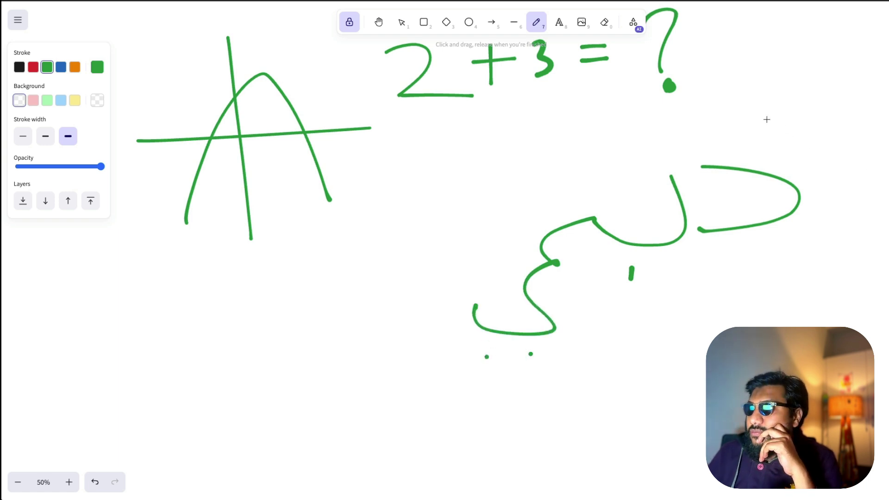
{"action": "left_click", "coordinate": [734, 141]}
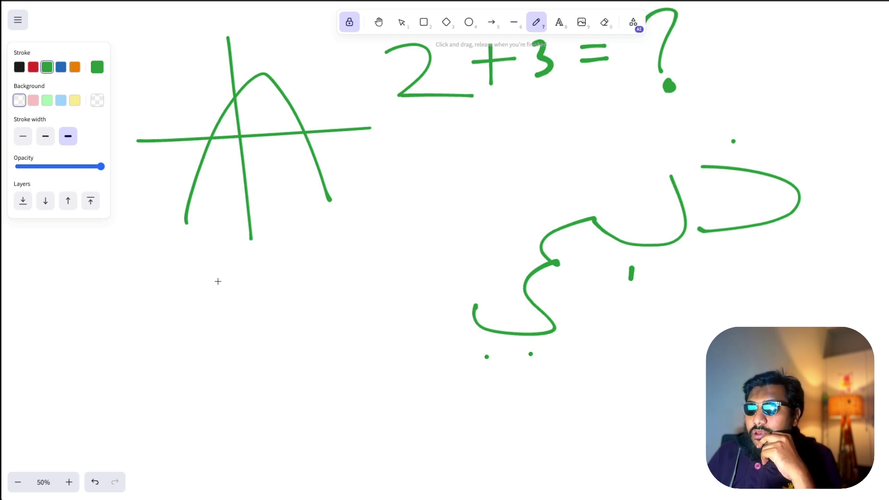
Write two Tamil words below the graph, then scroll to a blank area
{"action": "mouse_move", "coordinate": [236, 299]}
{"action": "left_mouse_down"}
{"action": "mouse_move", "coordinate": [278, 274]}
{"action": "mouse_move", "coordinate": [296, 300]}
{"action": "mouse_move", "coordinate": [321, 270]}
{"action": "mouse_move", "coordinate": [389, 301]}
{"action": "mouse_move", "coordinate": [373, 354]}
{"action": "left_mouse_up"}
{"action": "mouse_move", "coordinate": [393, 285]}
{"action": "left_mouse_down"}
{"action": "mouse_move", "coordinate": [392, 294]}
{"action": "mouse_move", "coordinate": [432, 262]}
{"action": "left_mouse_up"}
{"action": "left_click", "coordinate": [401, 252]}
{"action": "mouse_move", "coordinate": [259, 372]}
{"action": "left_mouse_down"}
{"action": "mouse_move", "coordinate": [256, 364]}
{"action": "mouse_move", "coordinate": [273, 385]}
{"action": "mouse_move", "coordinate": [259, 397]}
{"action": "left_mouse_up"}
{"action": "mouse_move", "coordinate": [303, 374]}
{"action": "left_mouse_down"}
{"action": "mouse_move", "coordinate": [299, 380]}
{"action": "mouse_move", "coordinate": [306, 366]}
{"action": "mouse_move", "coordinate": [322, 391]}
{"action": "mouse_move", "coordinate": [393, 385]}
{"action": "mouse_move", "coordinate": [398, 366]}
{"action": "mouse_move", "coordinate": [415, 394]}
{"action": "left_mouse_up"}
{"action": "left_click", "coordinate": [399, 324]}
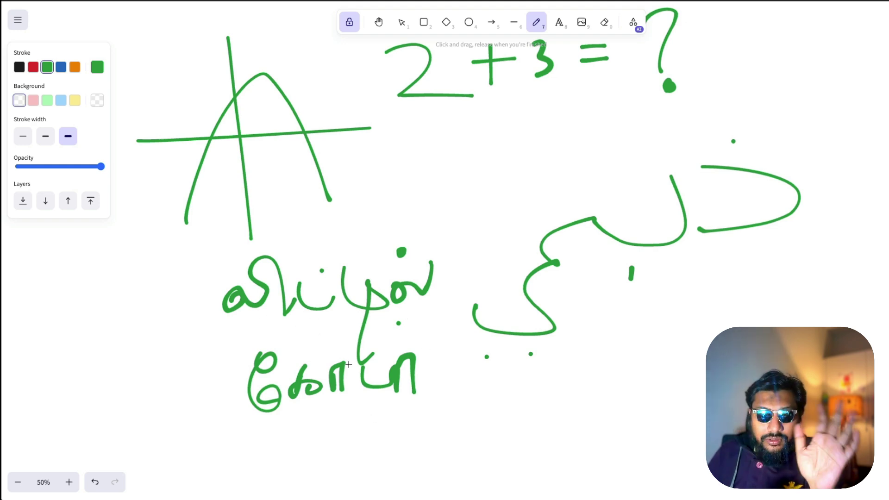
{"action": "scroll", "coordinate": [549, 399], "scroll_direction": "down", "scroll_amount": 10}
{"action": "scroll", "coordinate": [530, 392], "scroll_direction": "down", "scroll_amount": 3}
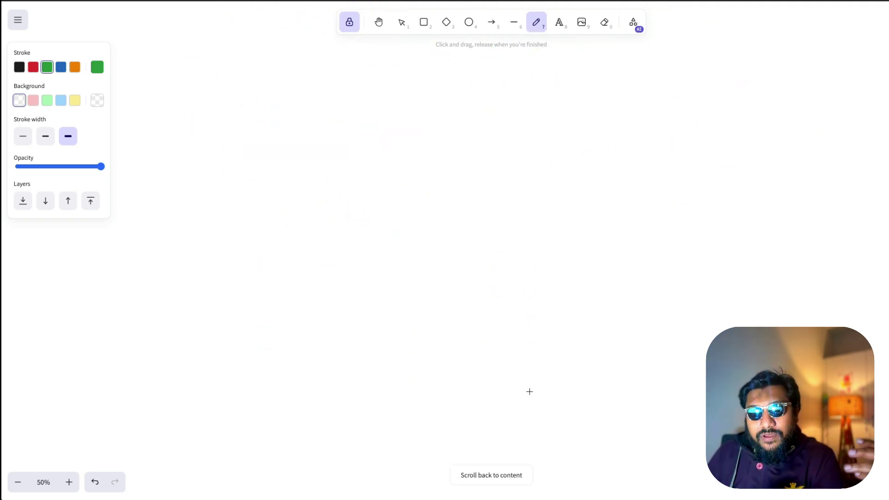
Handwrite the equation 2x+y=6 in green
{"action": "mouse_move", "coordinate": [348, 172]}
{"action": "left_mouse_down"}
{"action": "mouse_move", "coordinate": [361, 211]}
{"action": "mouse_move", "coordinate": [424, 209]}
{"action": "left_mouse_up"}
{"action": "mouse_move", "coordinate": [422, 175]}
{"action": "left_mouse_down"}
{"action": "mouse_move", "coordinate": [455, 184]}
{"action": "mouse_move", "coordinate": [438, 203]}
{"action": "left_mouse_up"}
{"action": "mouse_move", "coordinate": [458, 167]}
{"action": "left_mouse_down"}
{"action": "mouse_move", "coordinate": [472, 199]}
{"action": "mouse_move", "coordinate": [494, 209]}
{"action": "left_mouse_up"}
{"action": "left_click_drag", "start_coordinate": [479, 187], "coordinate": [530, 181]}
{"action": "mouse_move", "coordinate": [535, 176]}
{"action": "left_mouse_down"}
{"action": "mouse_move", "coordinate": [558, 188]}
{"action": "mouse_move", "coordinate": [558, 235]}
{"action": "left_mouse_up"}
{"action": "left_click_drag", "start_coordinate": [601, 180], "coordinate": [617, 177]}
{"action": "left_click_drag", "start_coordinate": [593, 196], "coordinate": [638, 186]}
{"action": "left_click_drag", "start_coordinate": [681, 136], "coordinate": [667, 171]}
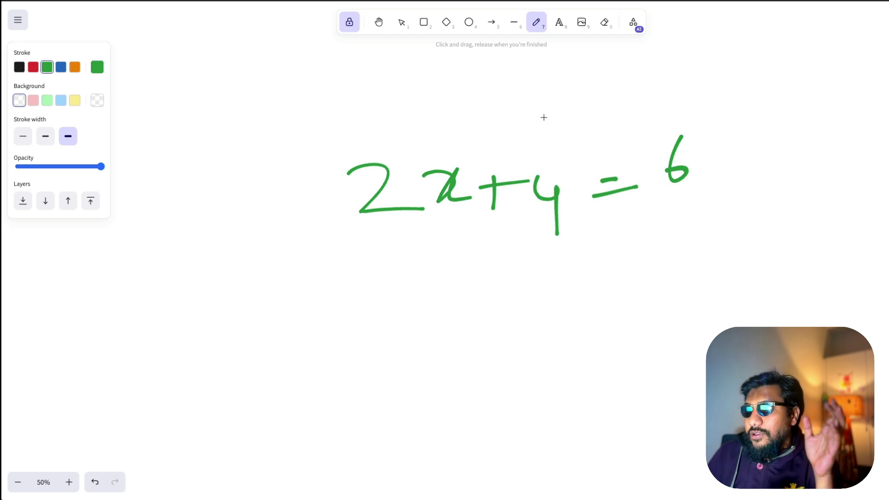
Mark y's value as 4 with a labelled arrow and circle the y
{"action": "mouse_move", "coordinate": [545, 111]}
{"action": "left_mouse_down"}
{"action": "mouse_move", "coordinate": [533, 145]}
{"action": "mouse_move", "coordinate": [563, 141]}
{"action": "left_mouse_up"}
{"action": "mouse_move", "coordinate": [579, 84]}
{"action": "left_mouse_down"}
{"action": "mouse_move", "coordinate": [561, 102]}
{"action": "mouse_move", "coordinate": [596, 98]}
{"action": "left_mouse_up"}
{"action": "left_click_drag", "start_coordinate": [581, 83], "coordinate": [581, 126]}
{"action": "mouse_move", "coordinate": [572, 170]}
{"action": "left_mouse_down"}
{"action": "mouse_move", "coordinate": [518, 201]}
{"action": "mouse_move", "coordinate": [577, 162]}
{"action": "mouse_move", "coordinate": [563, 160]}
{"action": "left_mouse_up"}
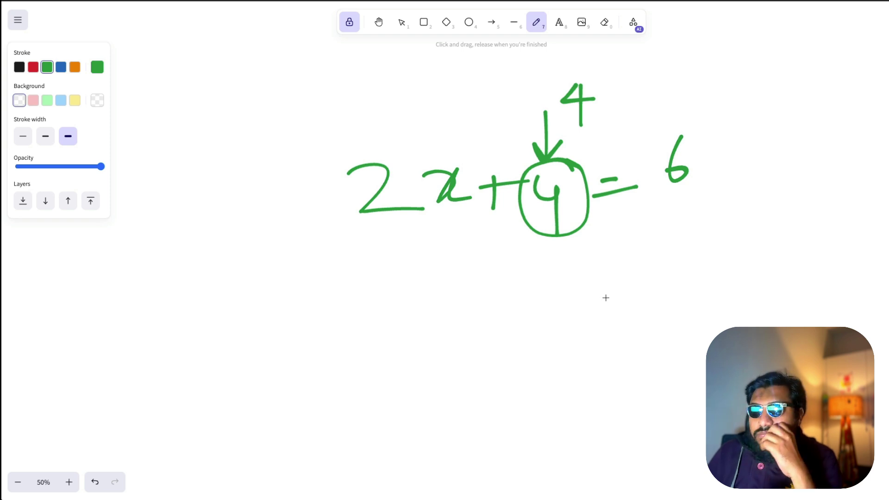
Write the working lines 2x=6-4 and x=2/2, then double-underline the answer
{"action": "mouse_move", "coordinate": [428, 286]}
{"action": "left_mouse_down"}
{"action": "mouse_move", "coordinate": [460, 276]}
{"action": "mouse_move", "coordinate": [488, 307]}
{"action": "mouse_move", "coordinate": [667, 276]}
{"action": "mouse_move", "coordinate": [669, 308]}
{"action": "left_mouse_up"}
{"action": "mouse_move", "coordinate": [490, 357]}
{"action": "left_mouse_down"}
{"action": "mouse_move", "coordinate": [523, 345]}
{"action": "mouse_move", "coordinate": [541, 364]}
{"action": "left_mouse_up"}
{"action": "left_click_drag", "start_coordinate": [556, 357], "coordinate": [589, 357]}
{"action": "left_click_drag", "start_coordinate": [598, 331], "coordinate": [614, 359]}
{"action": "left_click_drag", "start_coordinate": [660, 314], "coordinate": [631, 377]}
{"action": "mouse_move", "coordinate": [656, 350]}
{"action": "left_mouse_down"}
{"action": "mouse_move", "coordinate": [667, 346]}
{"action": "mouse_move", "coordinate": [683, 371]}
{"action": "left_mouse_up"}
{"action": "left_click_drag", "start_coordinate": [505, 406], "coordinate": [648, 394]}
{"action": "left_click_drag", "start_coordinate": [553, 413], "coordinate": [658, 405]}
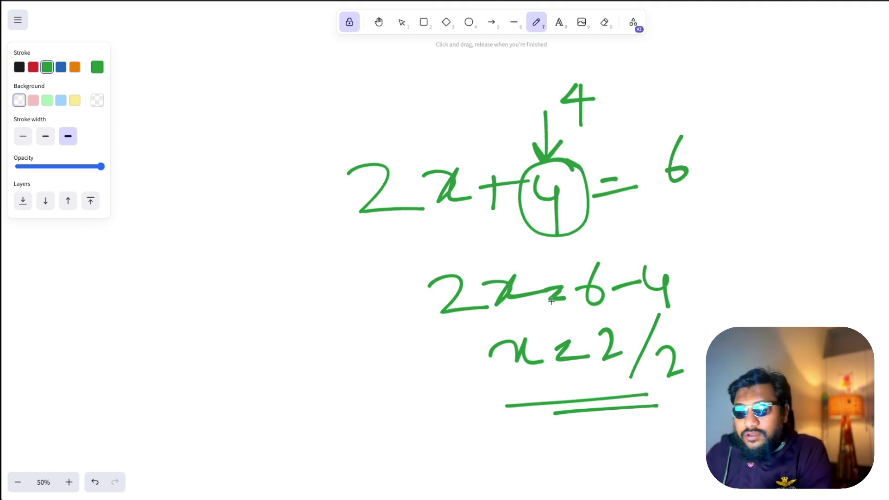
Open the Wikipedia article on Leela Chess Zero in a new tab via the 'wikipedia.org' suggestion
{"action": "key", "text": "ctrl+t"}
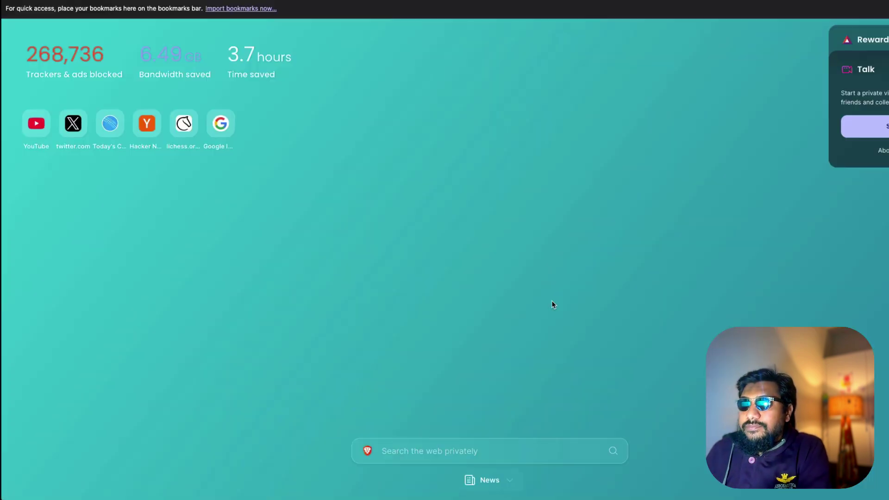
{"action": "type", "text": "wikipedia.org"}
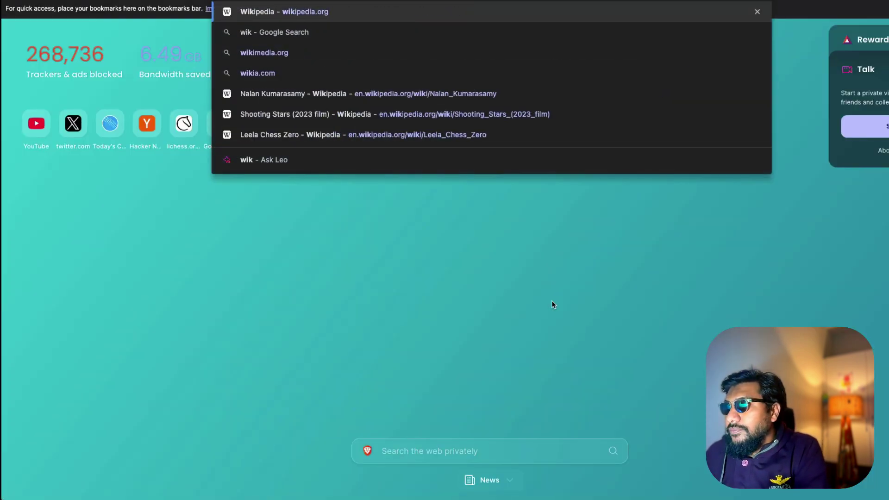
{"action": "key", "text": "Down"}
{"action": "key", "text": "Down"}
{"action": "key", "text": "Down"}
{"action": "key", "text": "Return"}
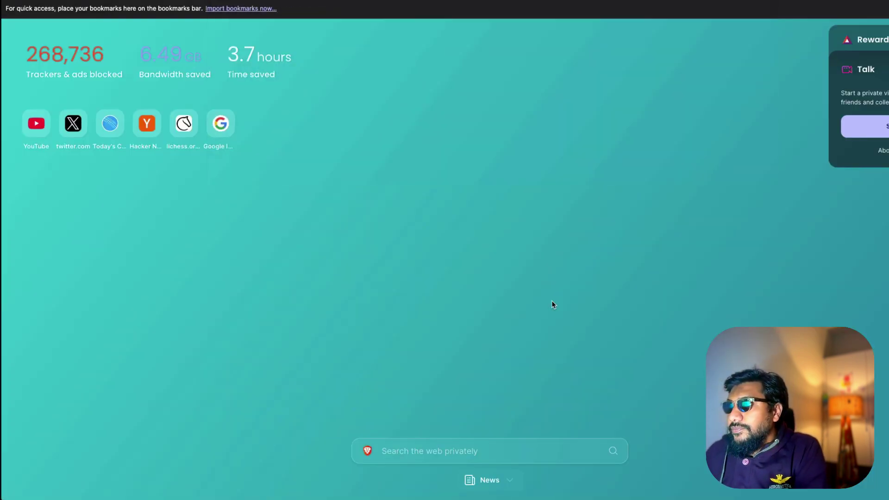
Scroll through the Leela Chess Zero article, then open a fresh new tab
{"action": "scroll", "coordinate": [517, 246], "scroll_direction": "down", "scroll_amount": 1}
{"action": "scroll", "coordinate": [517, 247], "scroll_direction": "down", "scroll_amount": 15}
{"action": "scroll", "coordinate": [517, 247], "scroll_direction": "up", "scroll_amount": 16}
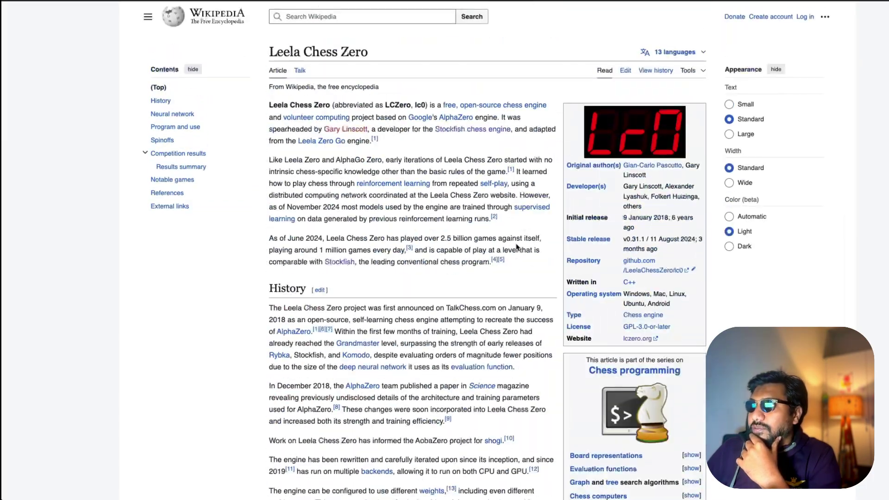
{"action": "scroll", "coordinate": [517, 247], "scroll_direction": "down", "scroll_amount": 20}
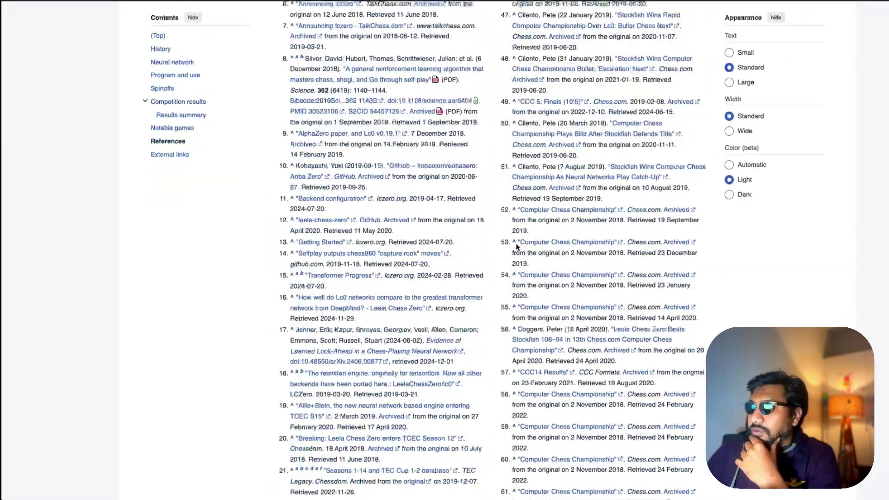
{"action": "scroll", "coordinate": [517, 247], "scroll_direction": "down", "scroll_amount": 5}
{"action": "scroll", "coordinate": [517, 246], "scroll_direction": "up", "scroll_amount": 20}
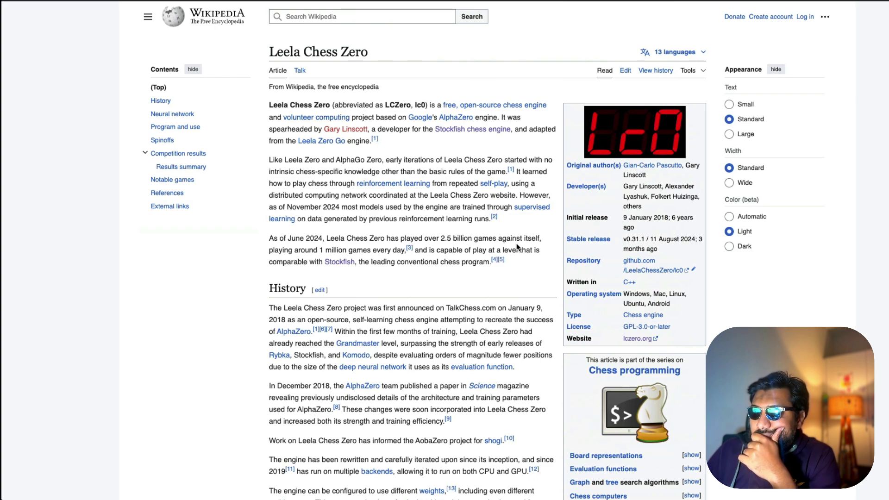
{"action": "scroll", "coordinate": [517, 247], "scroll_direction": "down", "scroll_amount": 12}
{"action": "scroll", "coordinate": [517, 247], "scroll_direction": "up", "scroll_amount": 15}
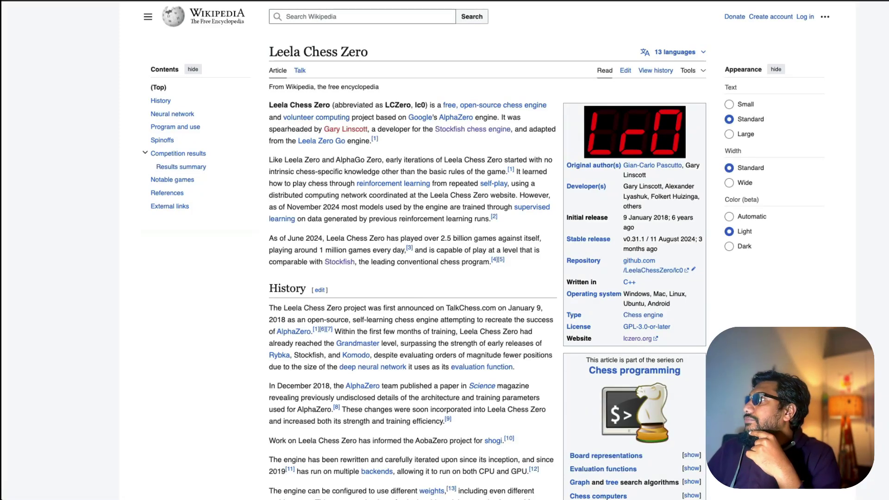
{"action": "key", "text": "ctrl+t"}
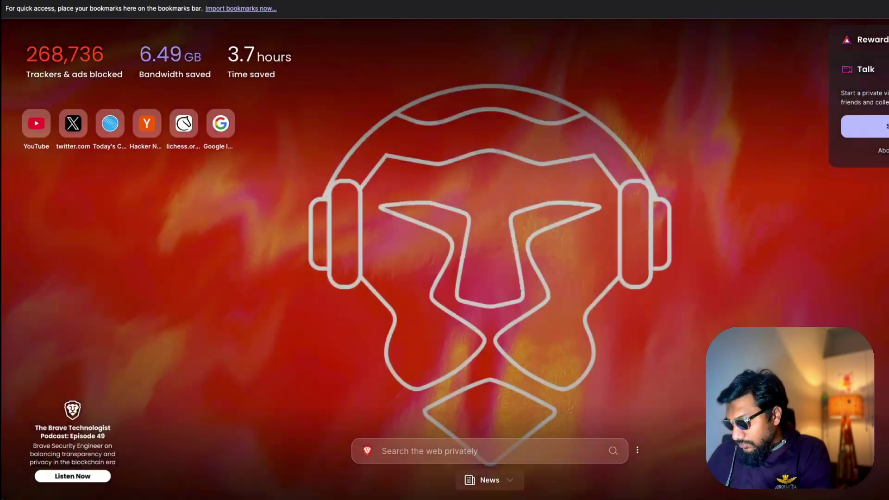